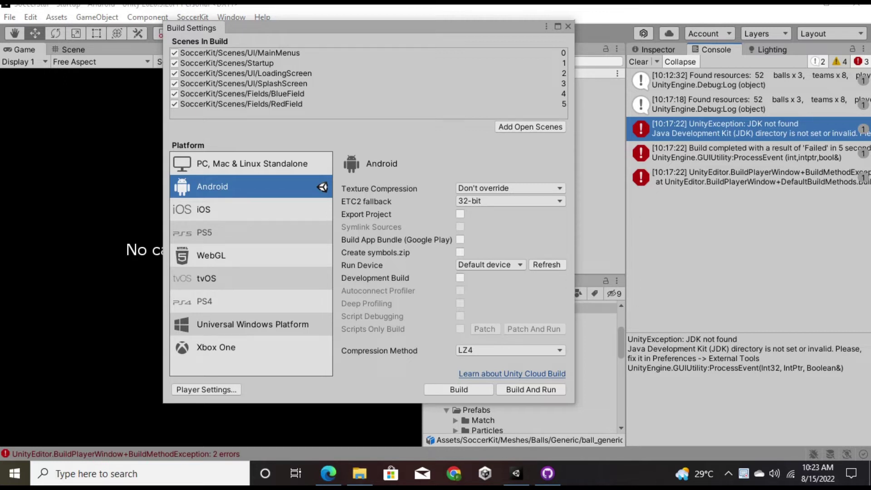
Open the External Tools preferences and copy the path of the Android JDK installed with Unity
{"action": "left_click_drag", "start_coordinate": [652, 358], "coordinate": [759, 358]}
{"action": "left_click", "coordinate": [31, 16]}
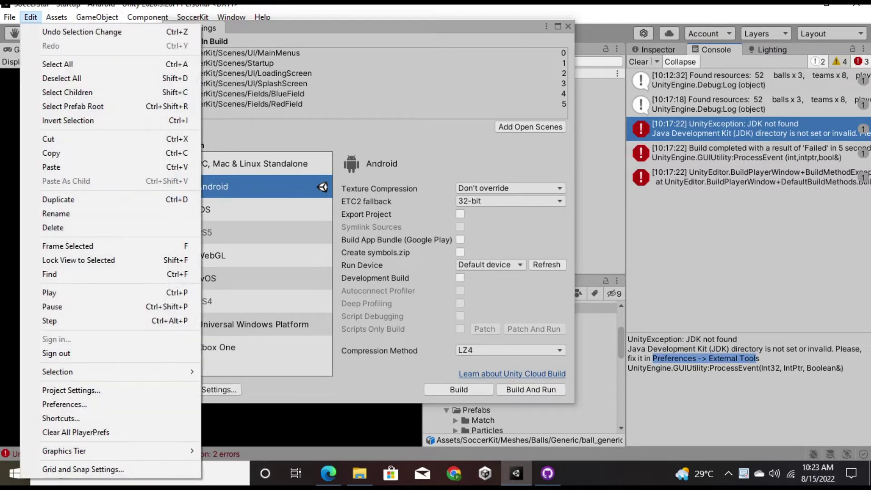
{"action": "left_click", "coordinate": [64, 404]}
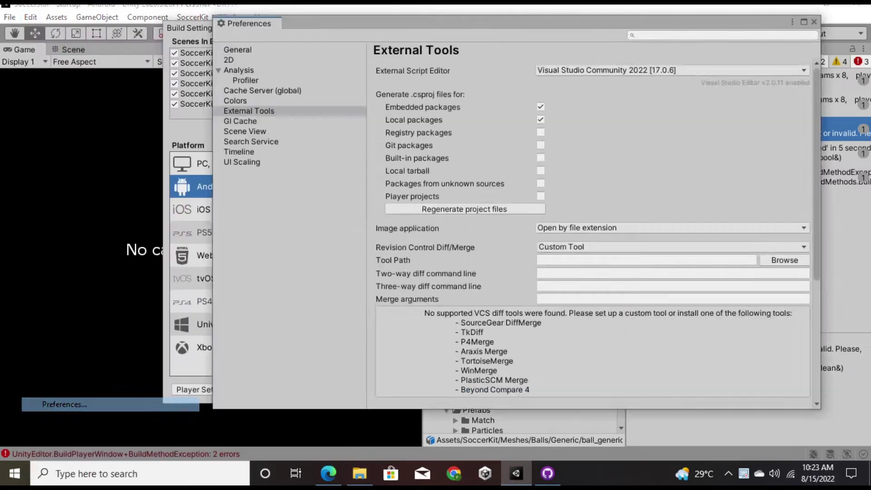
{"action": "scroll", "coordinate": [592, 227], "scroll_direction": "down", "scroll_amount": 5}
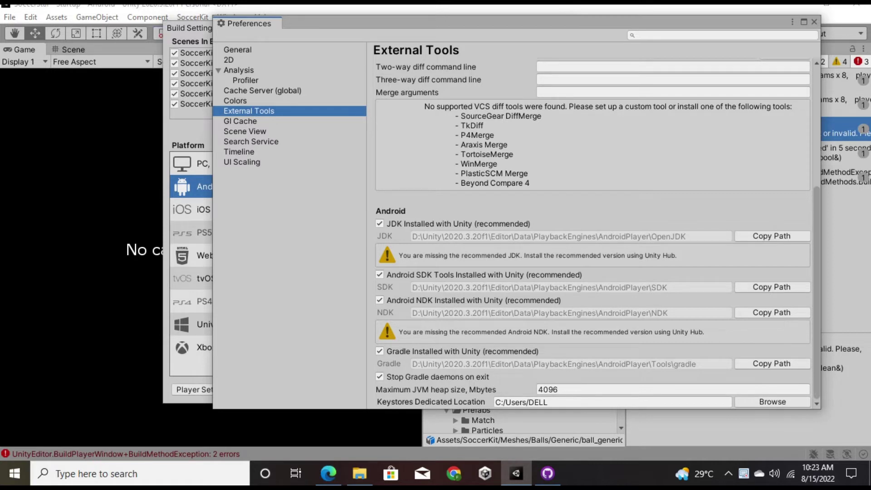
{"action": "left_click", "coordinate": [772, 236]}
Switch to File Explorer and try to open the copied path D:\Unity\2020.3.20f1\Editor\Data\PlaybackEngines\AndroidPlayer\OpenJDK
{"action": "left_click", "coordinate": [360, 473]}
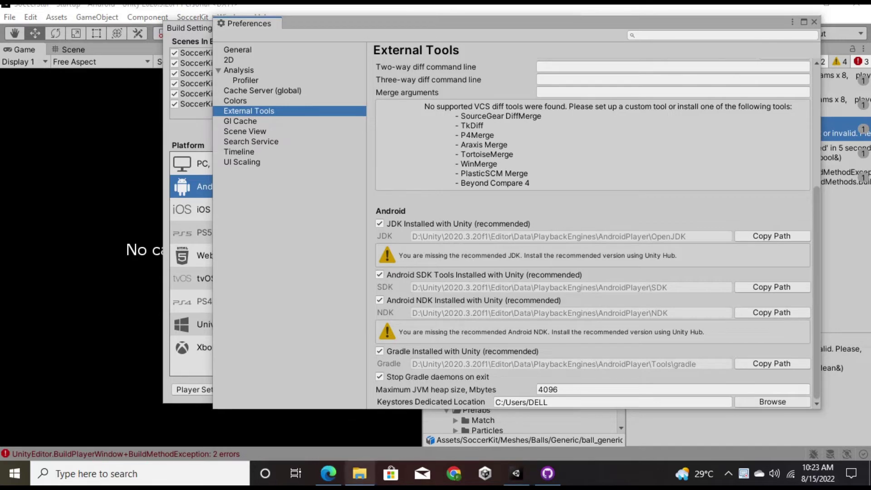
{"action": "left_click", "coordinate": [360, 473]}
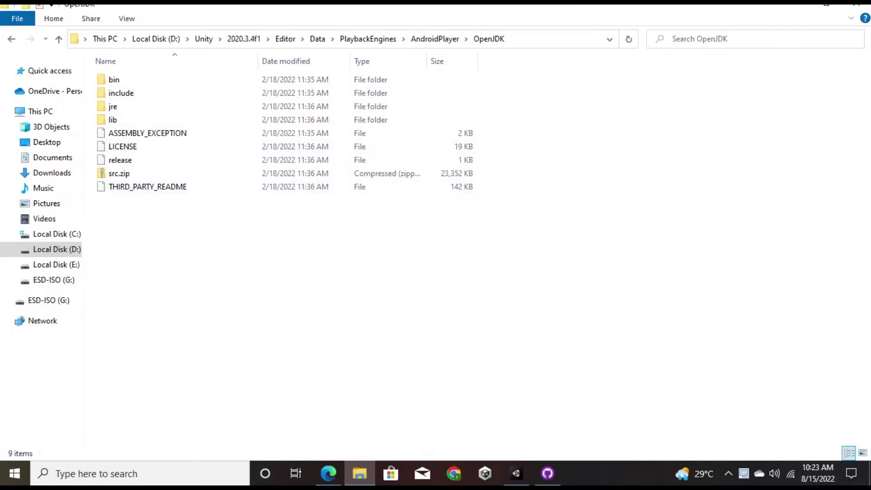
{"action": "left_click", "coordinate": [556, 39]}
{"action": "right_click", "coordinate": [423, 39]}
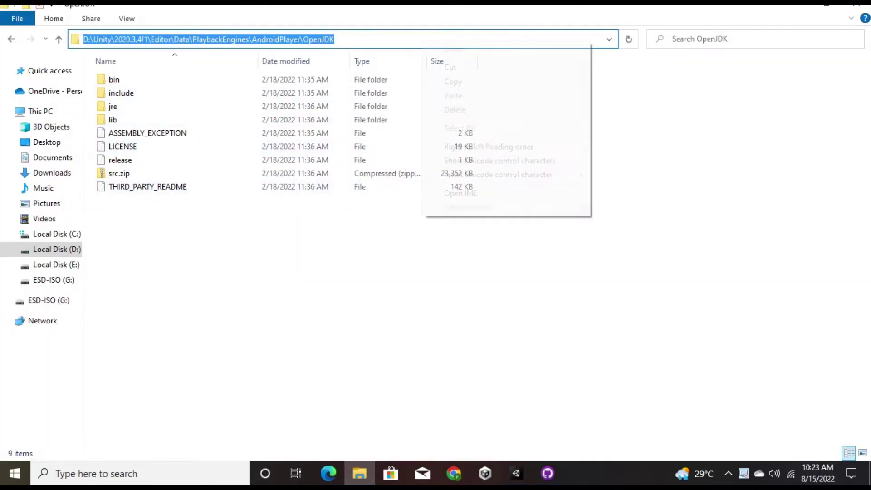
{"action": "left_click", "coordinate": [447, 92]}
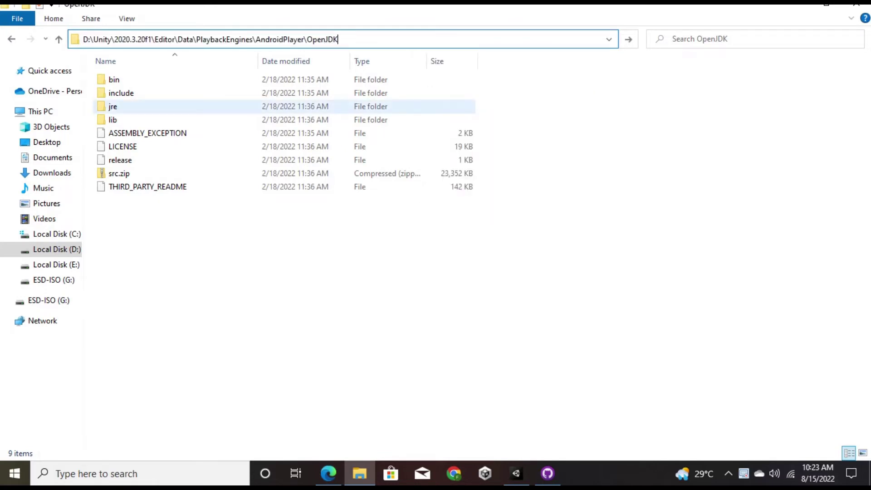
{"action": "key", "text": "ctrl+a"}
{"action": "key", "text": "Return"}
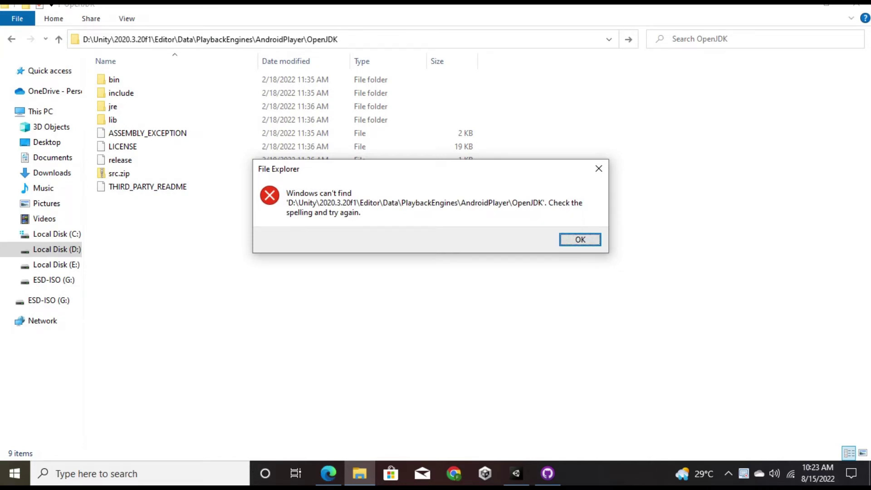
{"action": "key", "text": "Return"}
Remove OpenJDK from the end of the folder path and open the AndroidPlayer folder of version 2020.3.20f1
{"action": "key", "text": "End"}
{"action": "key", "text": "BackSpace"}
{"action": "key", "text": "BackSpace"}
{"action": "key", "text": "BackSpace"}
{"action": "key", "text": "BackSpace"}
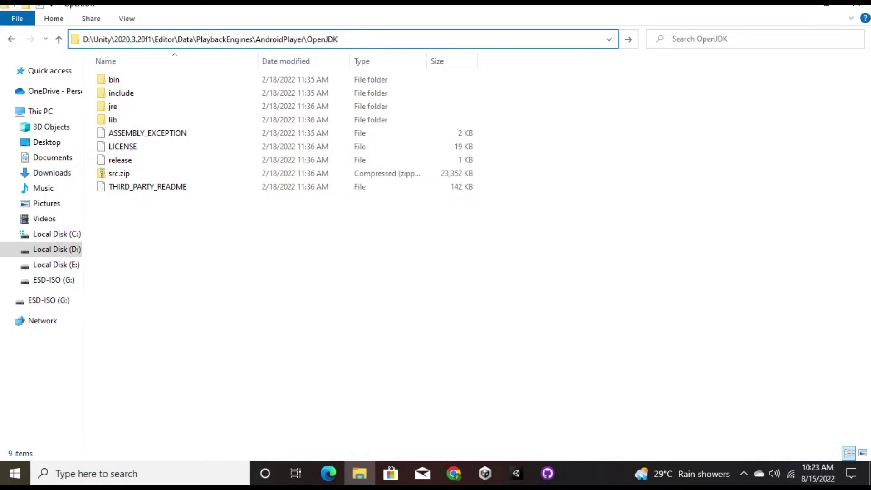
{"action": "key", "text": "BackSpace"}
{"action": "key", "text": "BackSpace"}
{"action": "key", "text": "ctrl+a"}
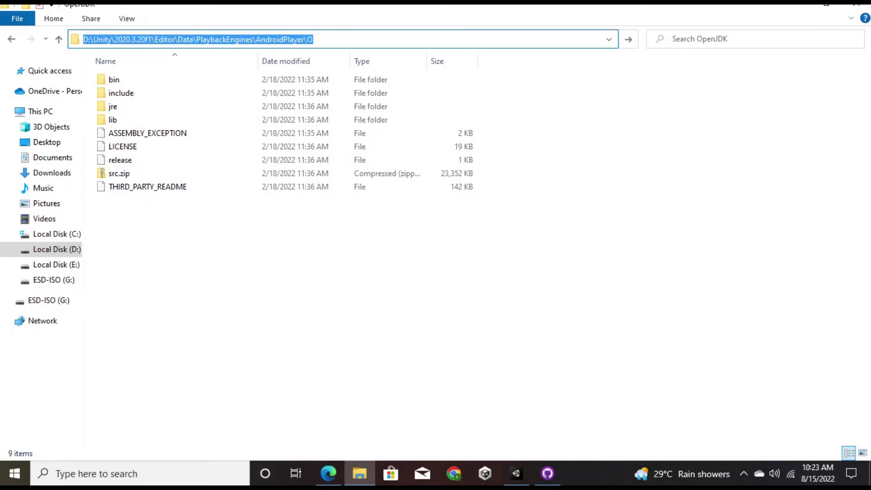
{"action": "key", "text": "Return"}
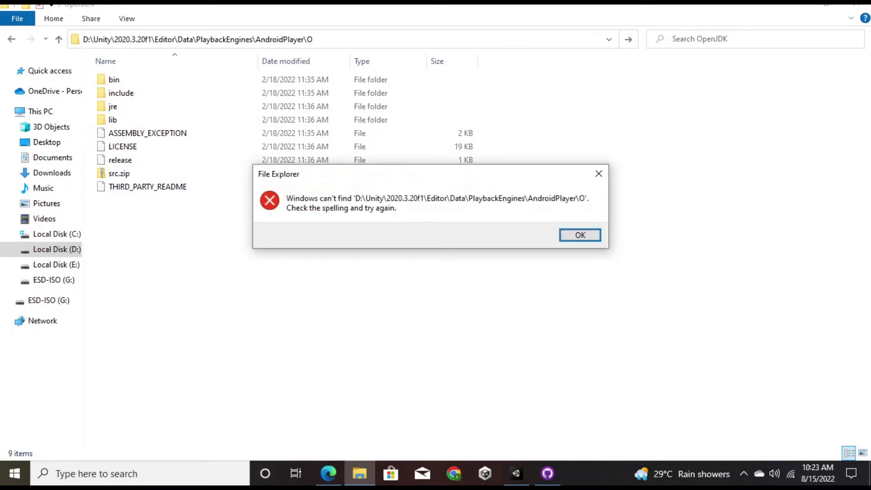
{"action": "key", "text": "Return"}
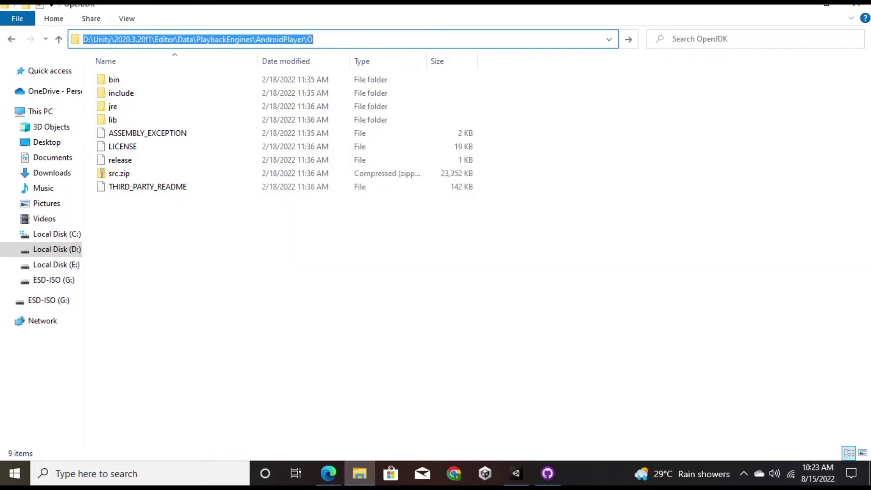
{"action": "key", "text": "End"}
{"action": "key", "text": "BackSpace"}
{"action": "key", "text": "Return"}
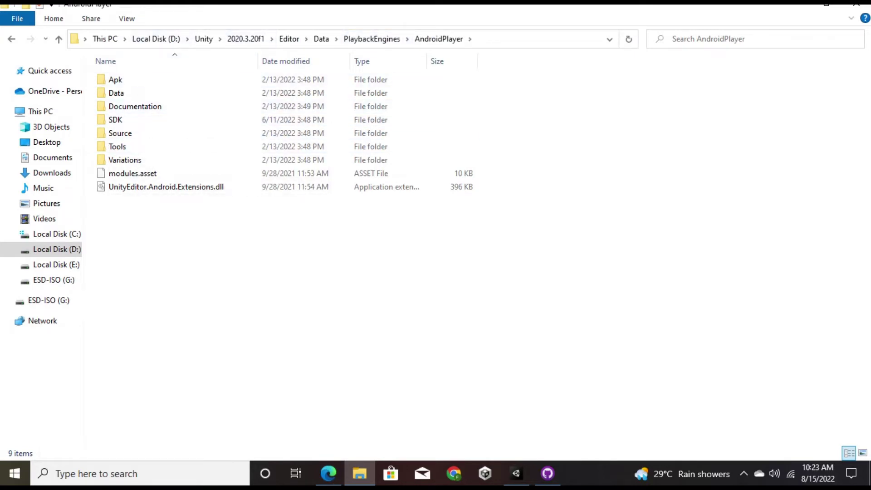
Copy the OpenJDK folder from D:\Unity\2020.3.4f1\Editor\Data\PlaybackEngines\AndroidPlayer
{"action": "left_click", "coordinate": [246, 39]}
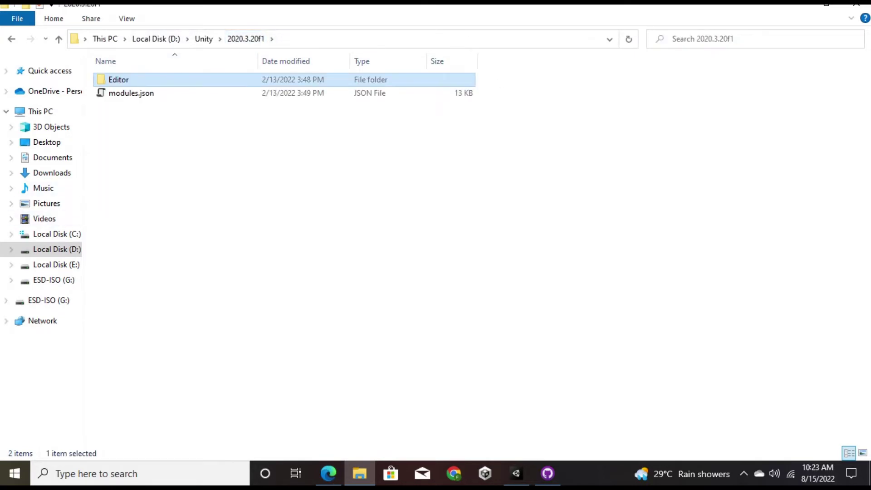
{"action": "left_click", "coordinate": [204, 39]}
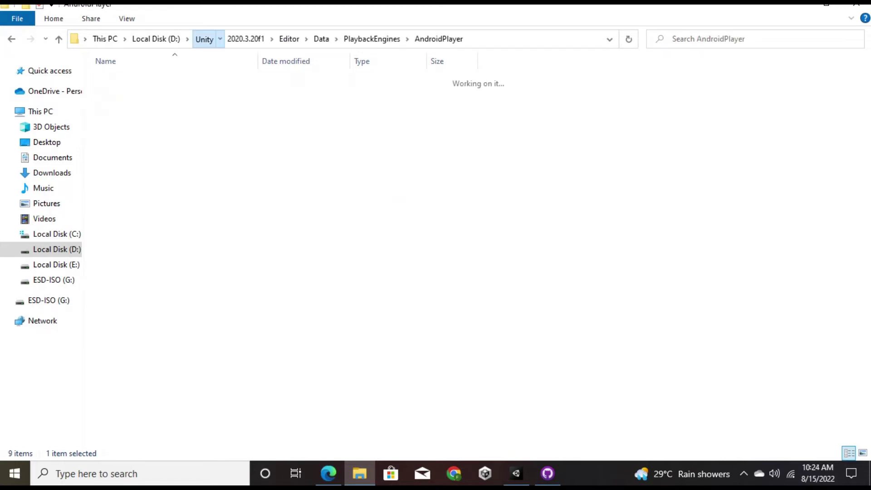
{"action": "left_click", "coordinate": [204, 39]}
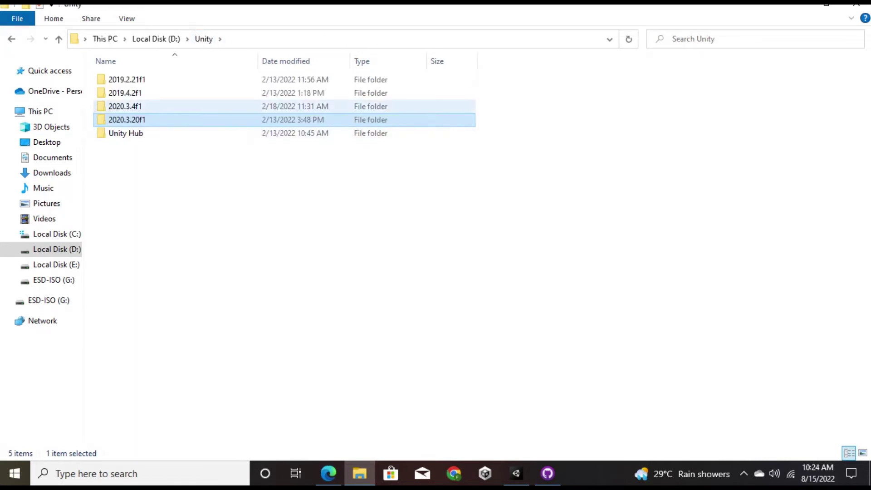
{"action": "double_click", "coordinate": [125, 106]}
{"action": "double_click", "coordinate": [121, 79]}
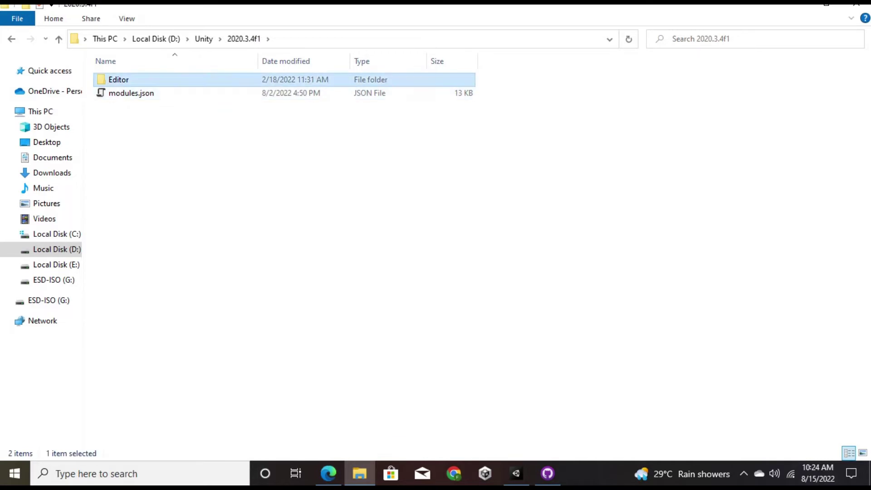
{"action": "double_click", "coordinate": [116, 92]}
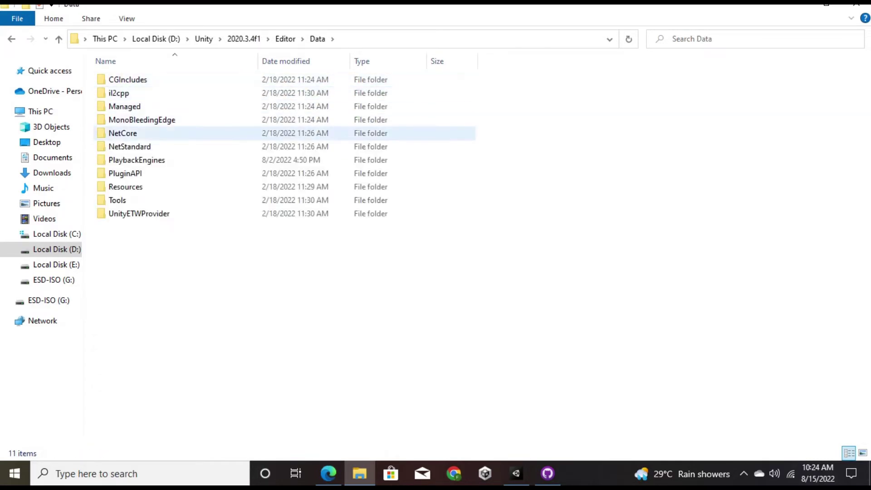
{"action": "double_click", "coordinate": [137, 159]}
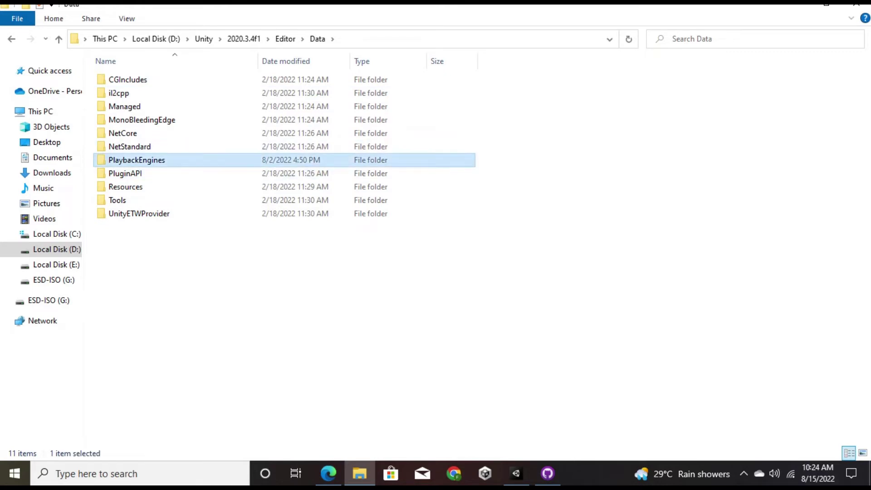
{"action": "left_click", "coordinate": [132, 80]}
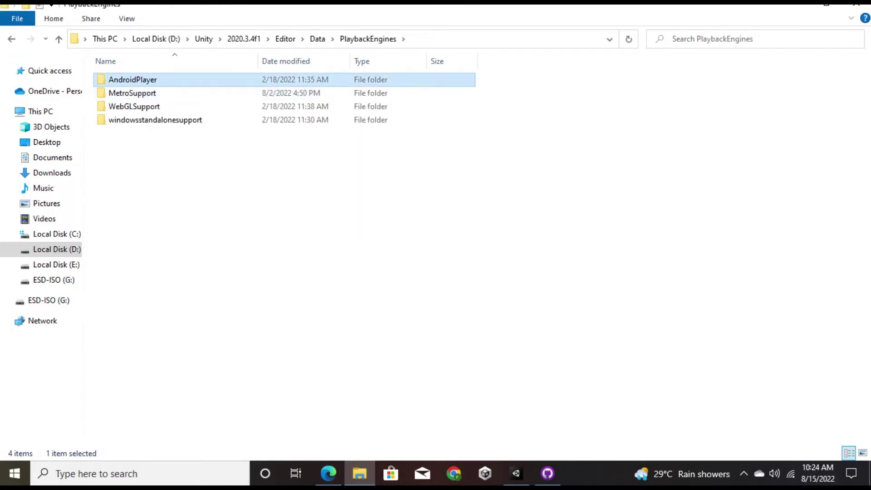
{"action": "double_click", "coordinate": [133, 79]}
{"action": "left_click", "coordinate": [124, 132]}
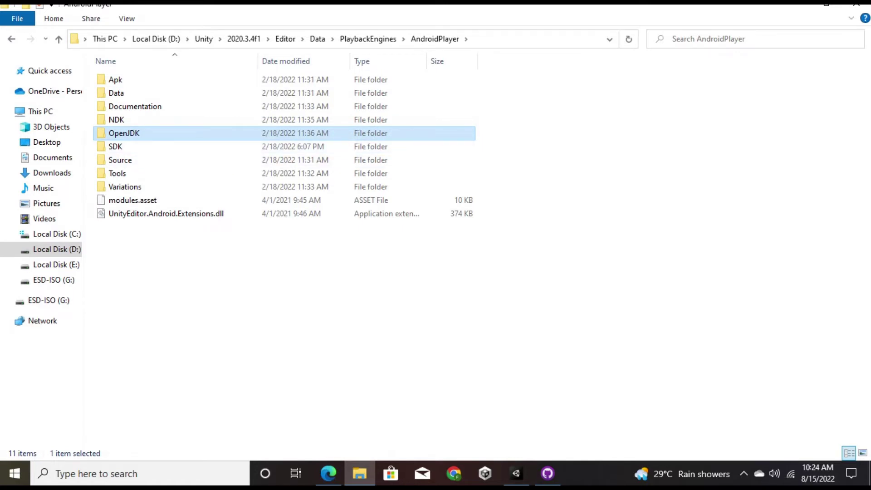
{"action": "right_click", "coordinate": [122, 133]}
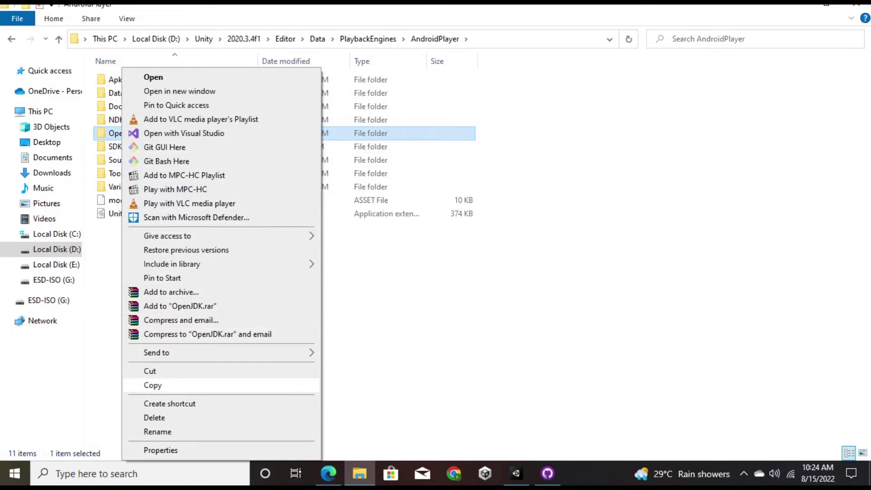
{"action": "left_click", "coordinate": [153, 386]}
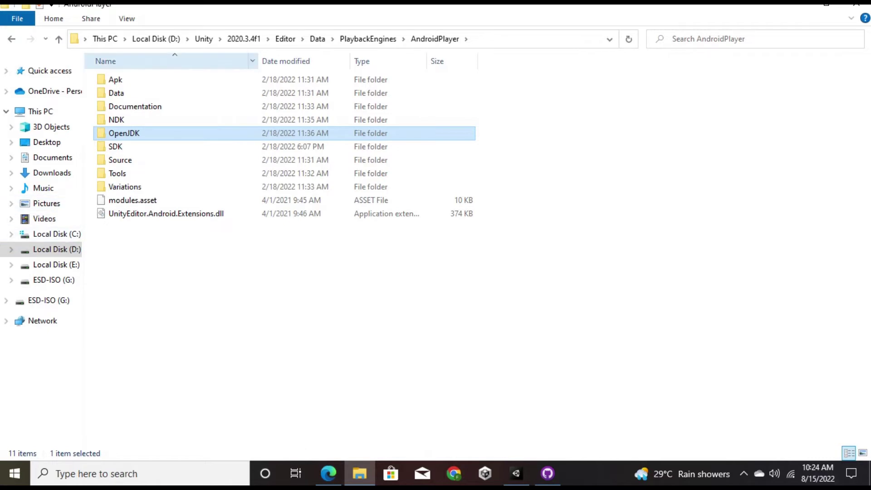
Paste the copied OpenJDK folder into D:\Unity\2020.3.20f1\Editor\Data\PlaybackEngines\AndroidPlayer
{"action": "left_click", "coordinate": [203, 38]}
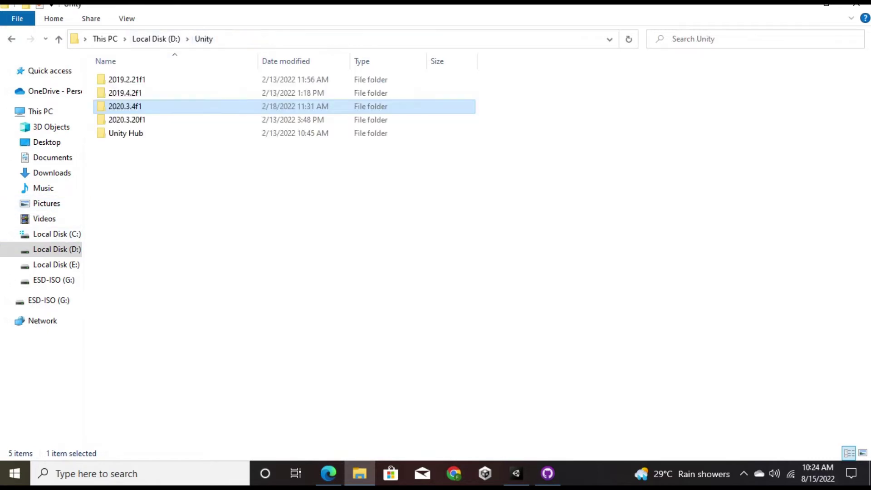
{"action": "double_click", "coordinate": [127, 119]}
{"action": "double_click", "coordinate": [118, 79]}
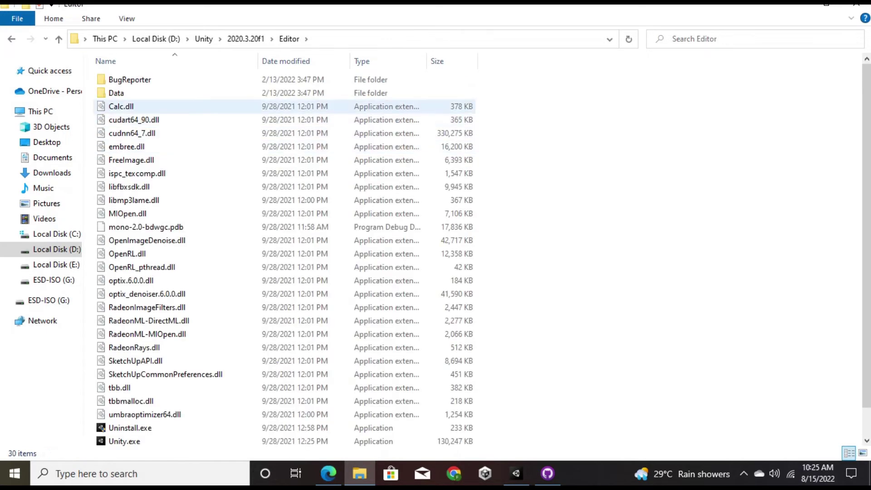
{"action": "double_click", "coordinate": [116, 93]}
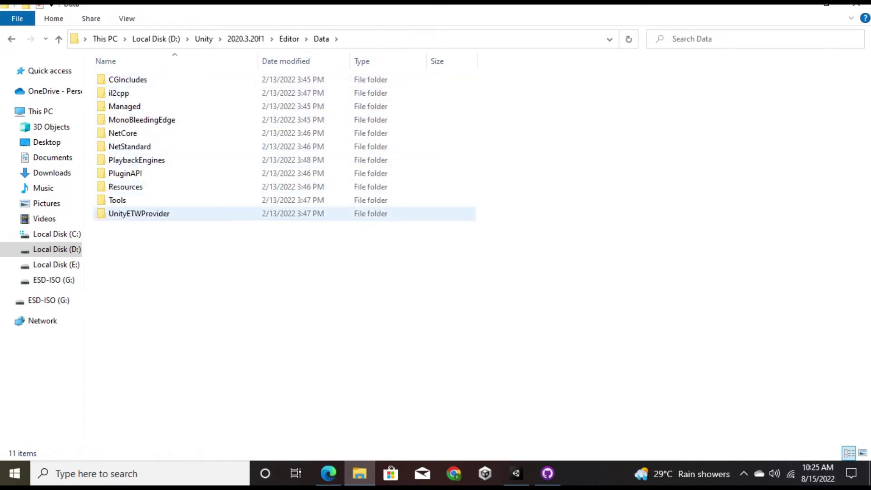
{"action": "double_click", "coordinate": [136, 160]}
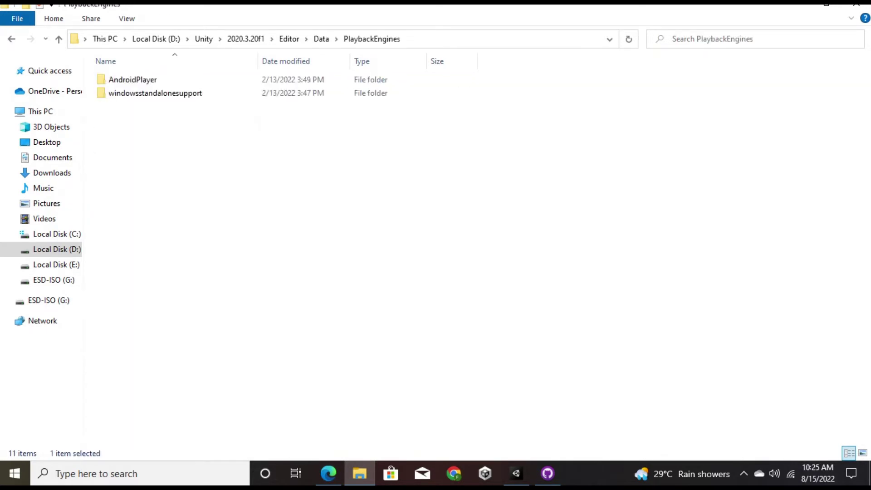
{"action": "double_click", "coordinate": [132, 80]}
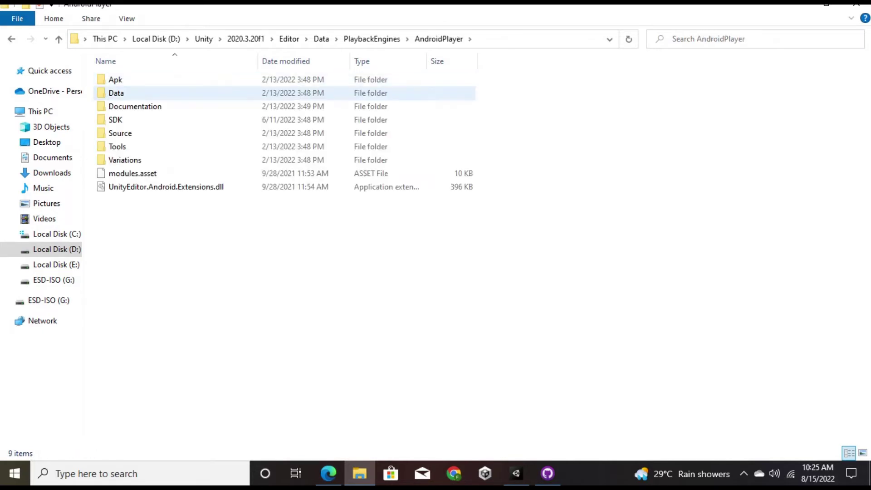
{"action": "right_click", "coordinate": [158, 246]}
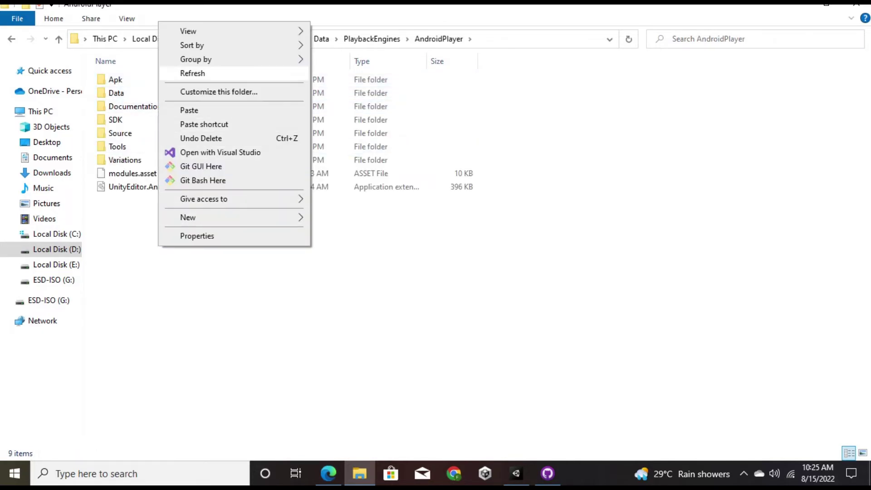
{"action": "left_click", "coordinate": [189, 111]}
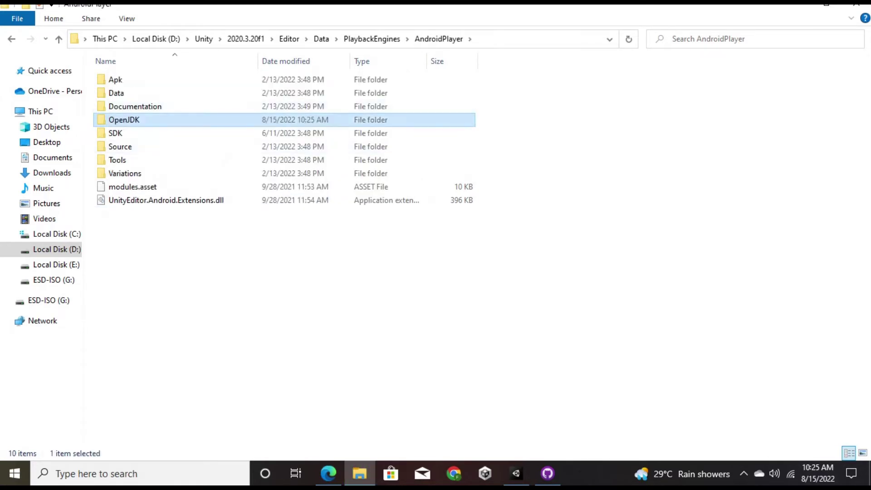
Switch back to Unity, enable JDK Installed with Unity in the Android preferences, and close Preferences
{"action": "left_click", "coordinate": [516, 473]}
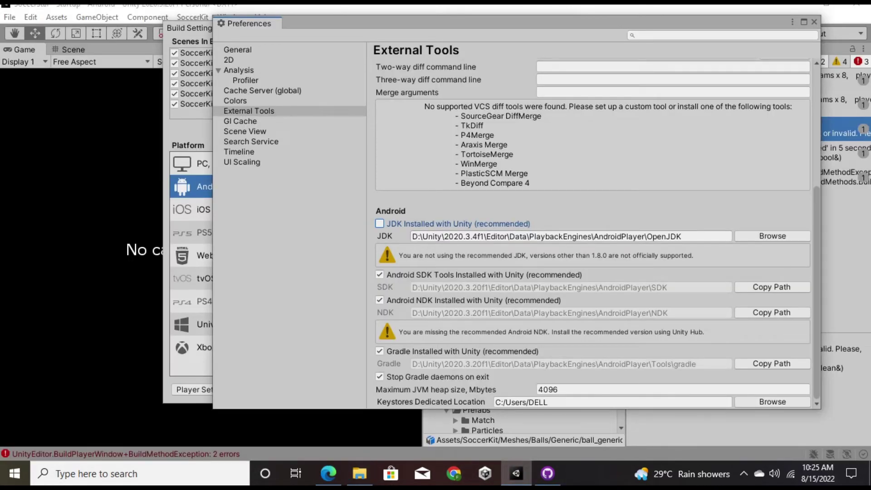
{"action": "left_click", "coordinate": [379, 223]}
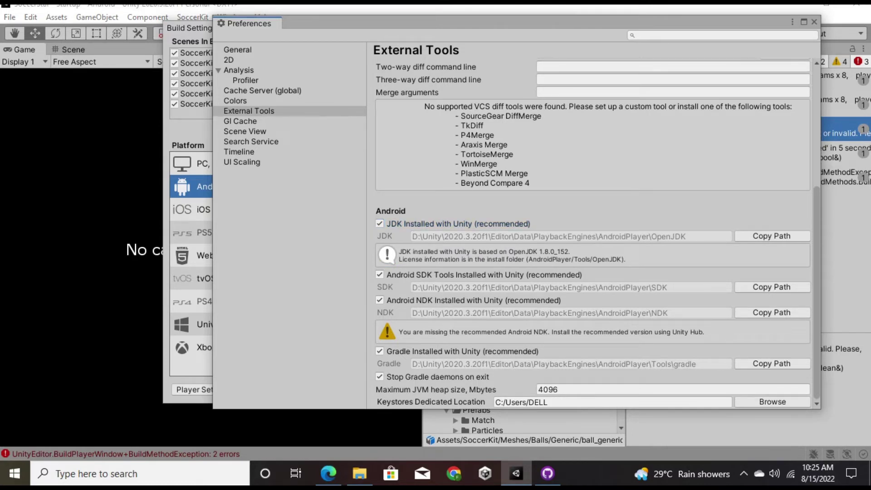
{"action": "left_click", "coordinate": [814, 22]}
Try to build the Android project, saving it as soccer.apk on the Desktop
{"action": "left_click", "coordinate": [459, 389]}
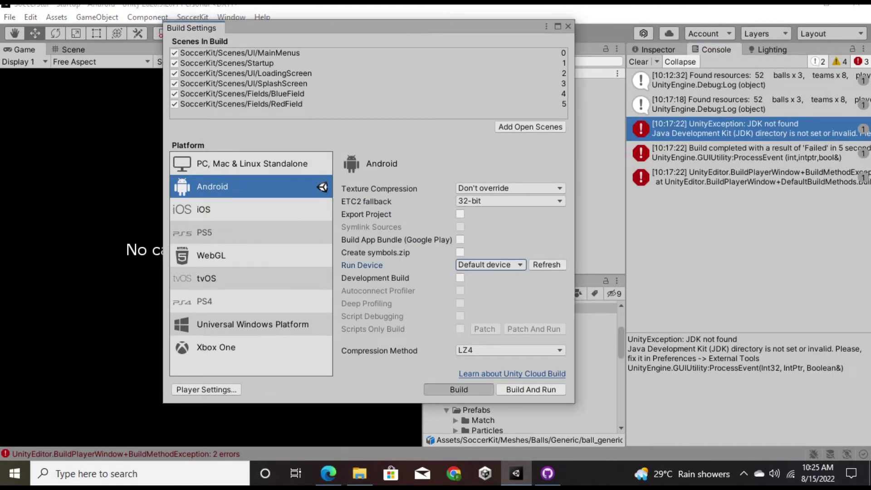
{"action": "left_click", "coordinate": [459, 389]}
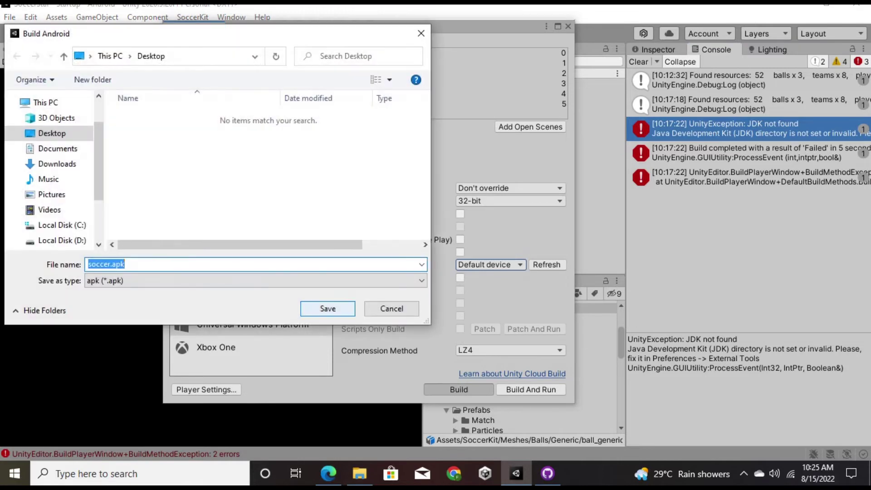
{"action": "left_click", "coordinate": [328, 308]}
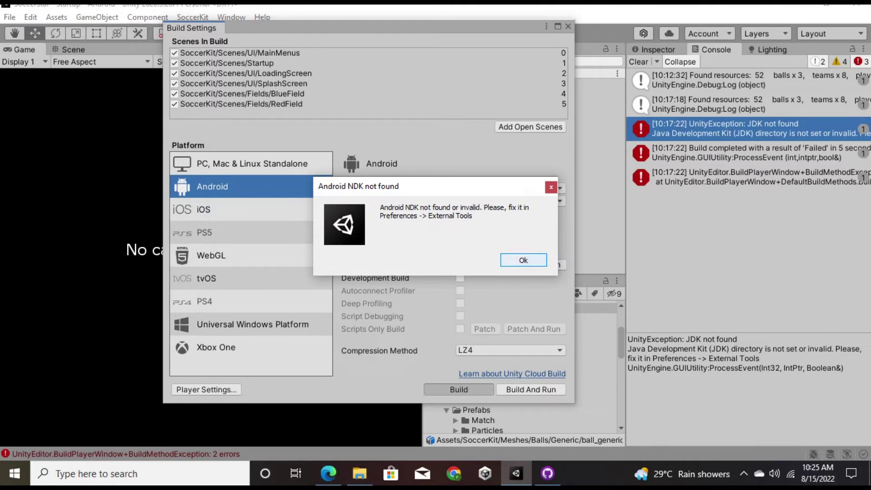
Dismiss the Android NDK error dialog and review the JDK, NDK and failed-build error entries in the Console
{"action": "key", "text": "Return"}
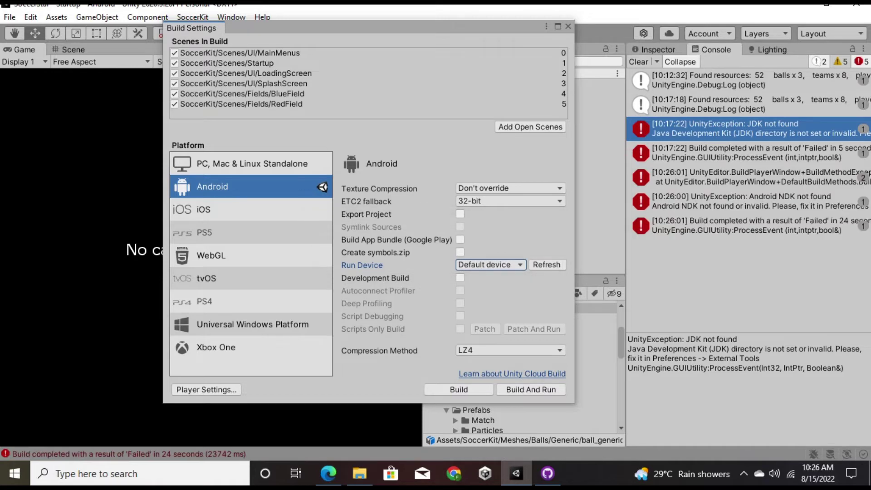
{"action": "left_click", "coordinate": [749, 153]}
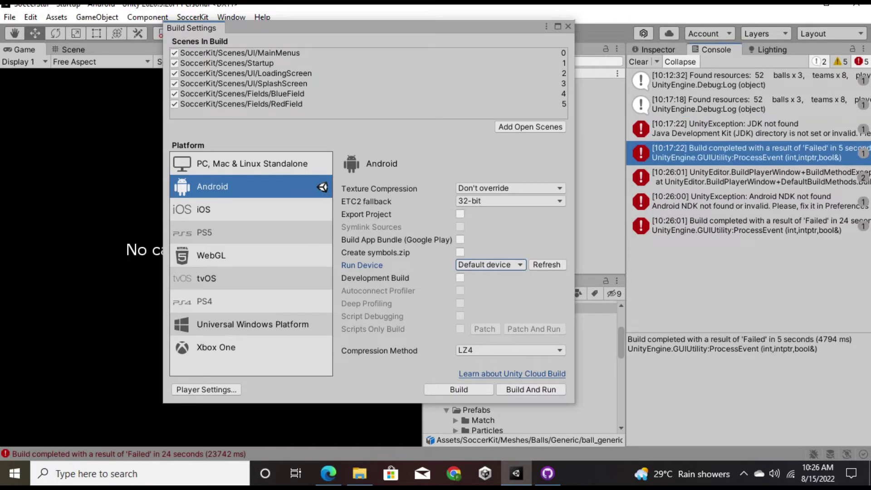
{"action": "left_click", "coordinate": [748, 177]}
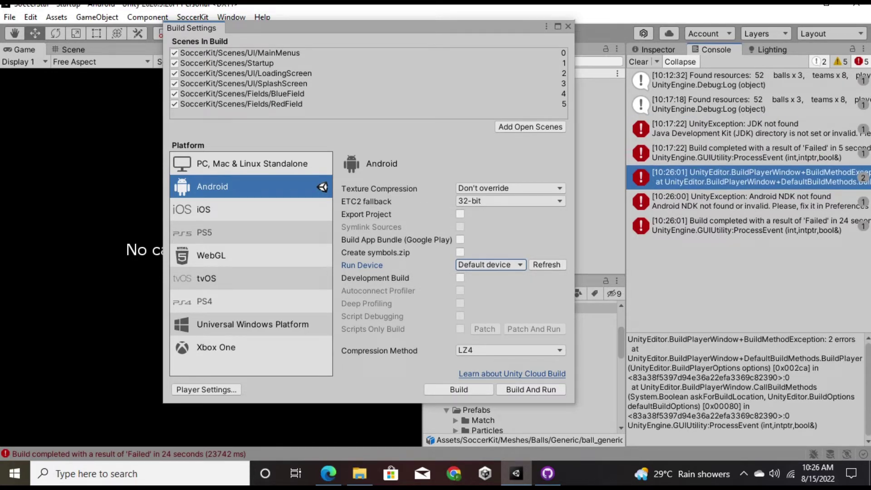
{"action": "left_click", "coordinate": [749, 201]}
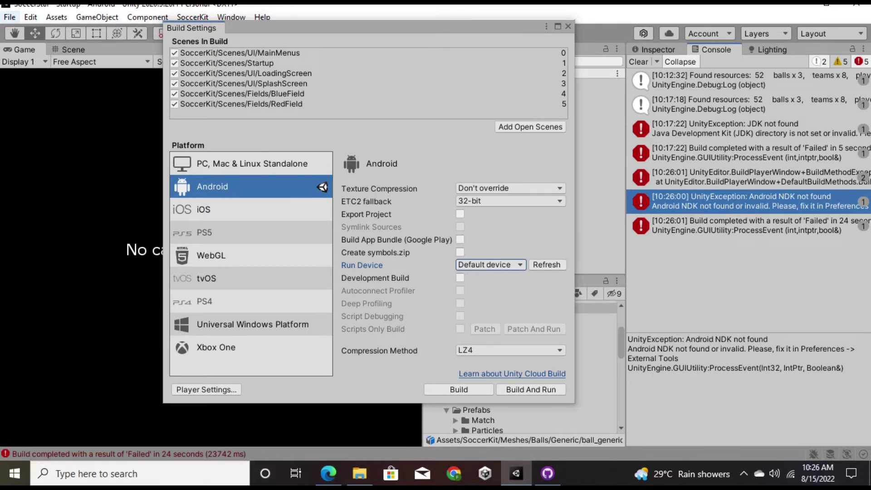
{"action": "left_click", "coordinate": [749, 128]}
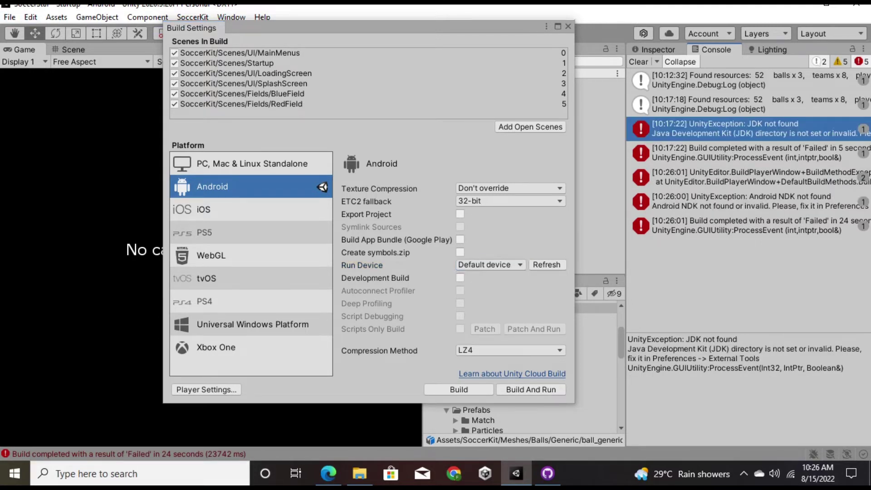
{"action": "left_click", "coordinate": [749, 201]}
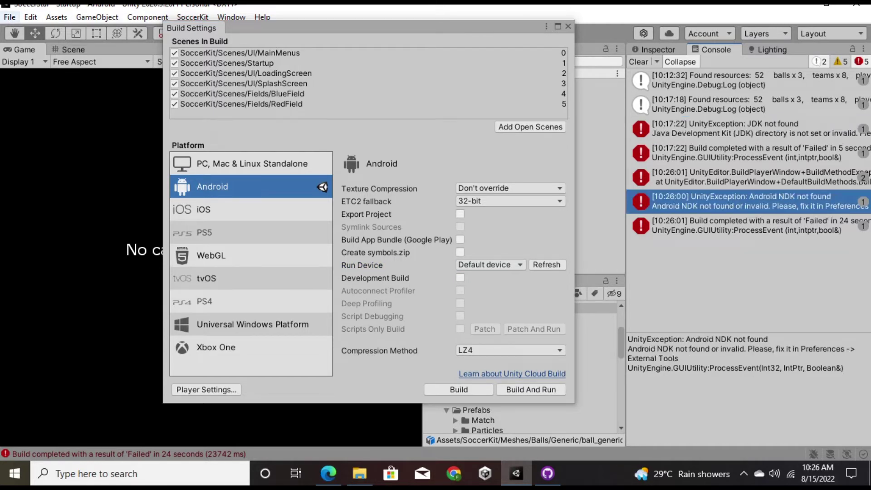
Open the External Tools preferences and check the Android SDK and NDK paths
{"action": "left_click", "coordinate": [9, 16]}
{"action": "left_click", "coordinate": [47, 172]}
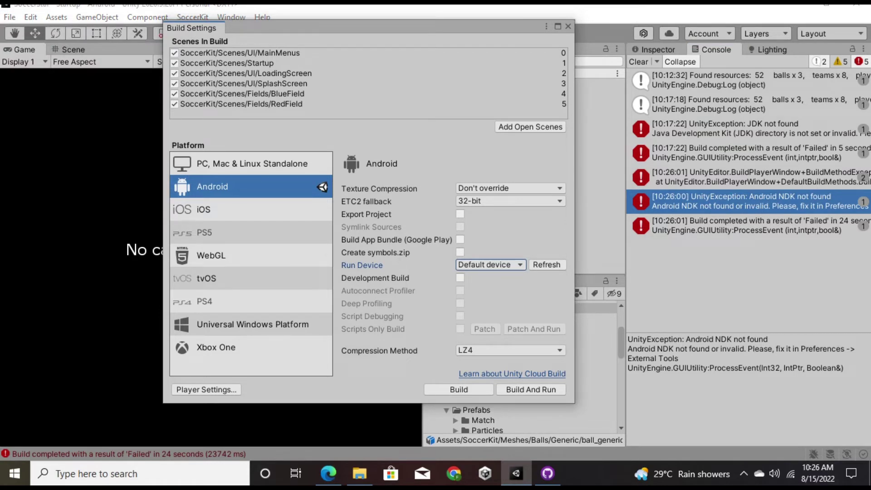
{"action": "left_click", "coordinate": [30, 17]}
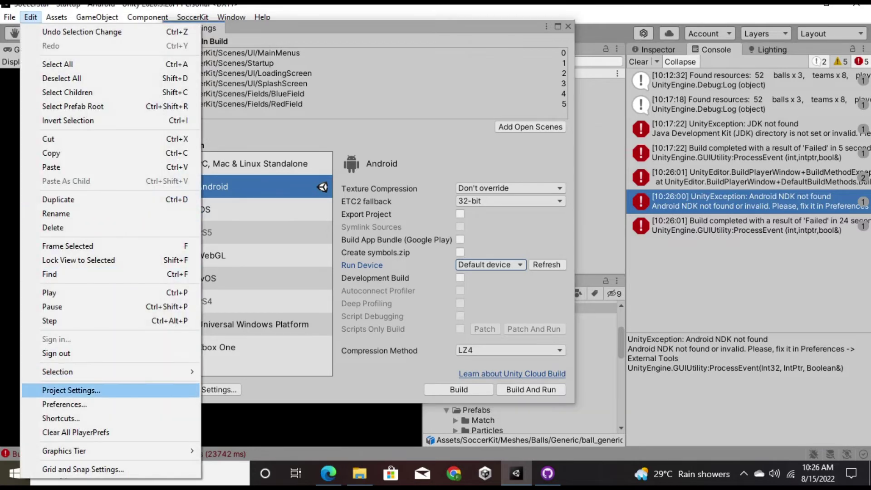
{"action": "left_click", "coordinate": [64, 404]}
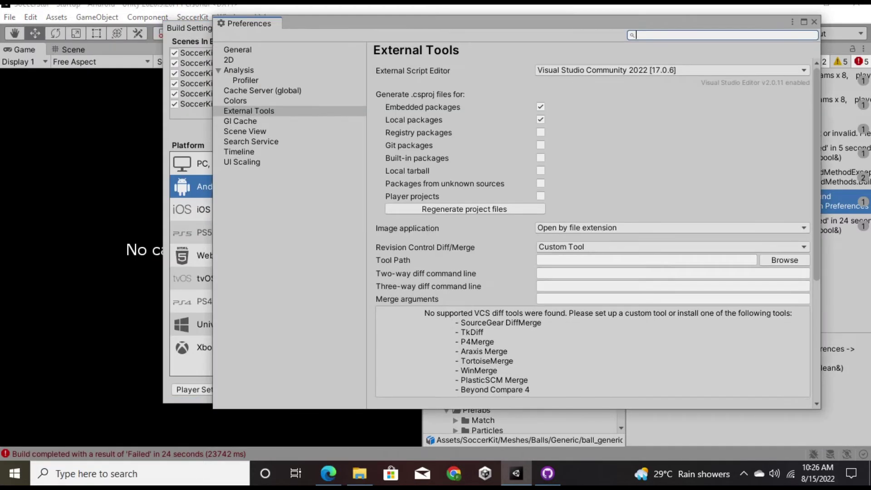
{"action": "scroll", "coordinate": [590, 227], "scroll_direction": "down", "scroll_amount": 5}
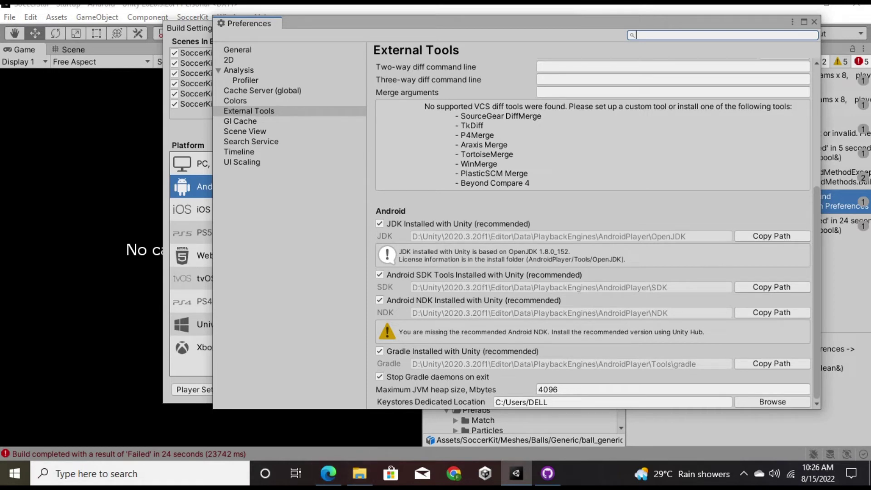
{"action": "left_click", "coordinate": [771, 287]}
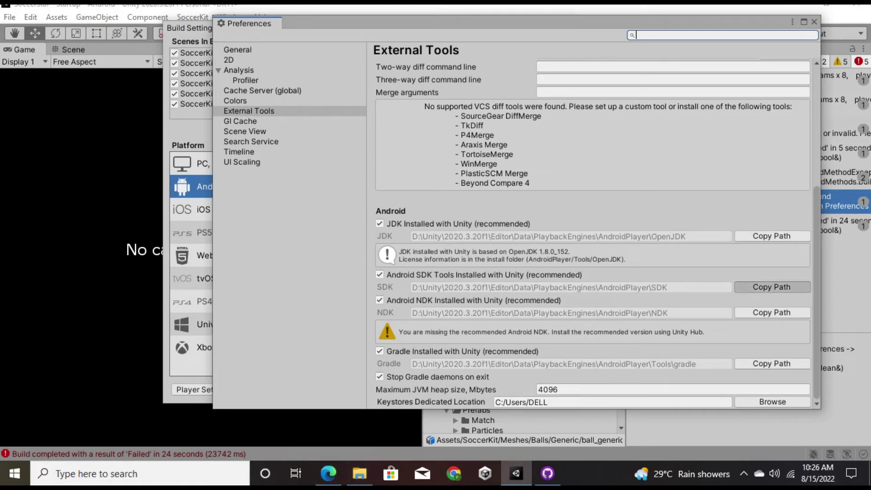
{"action": "left_click", "coordinate": [771, 312]}
{"action": "left_click", "coordinate": [771, 287]}
Switch to File Explorer and check which tool folders exist in the 2020.3.20f1 AndroidPlayer folder
{"action": "left_click", "coordinate": [360, 473]}
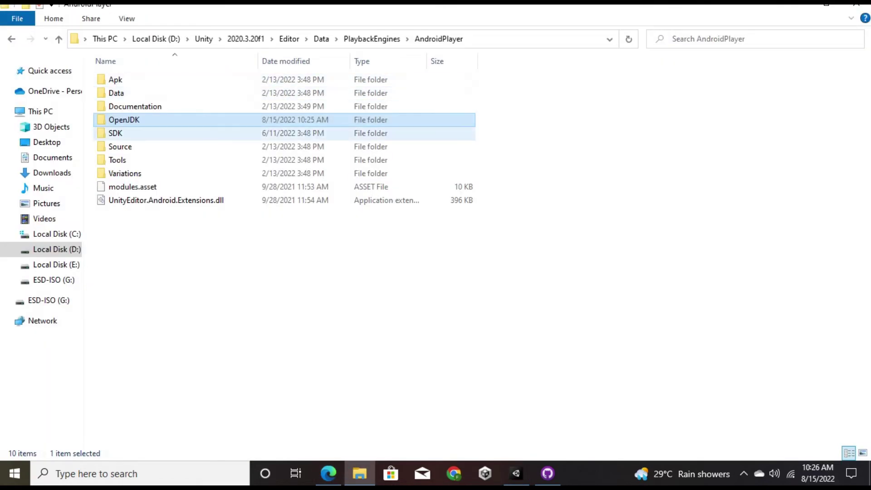
{"action": "key", "text": "F2"}
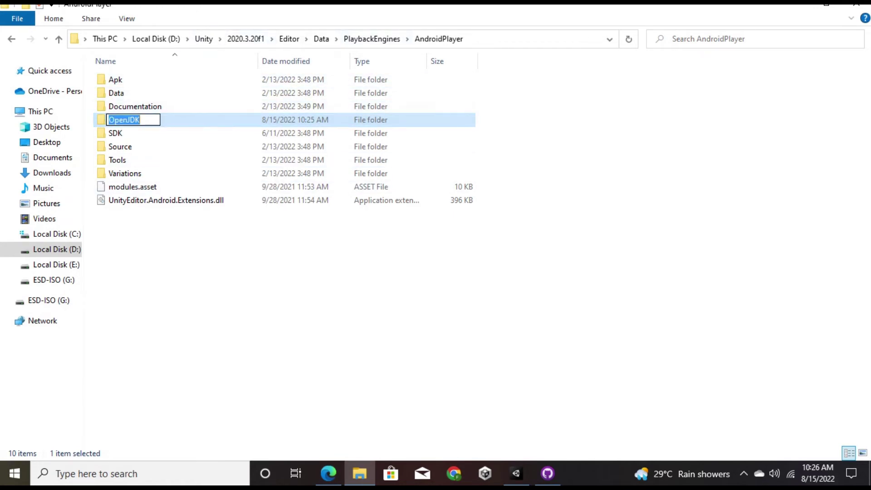
{"action": "key", "text": "Escape"}
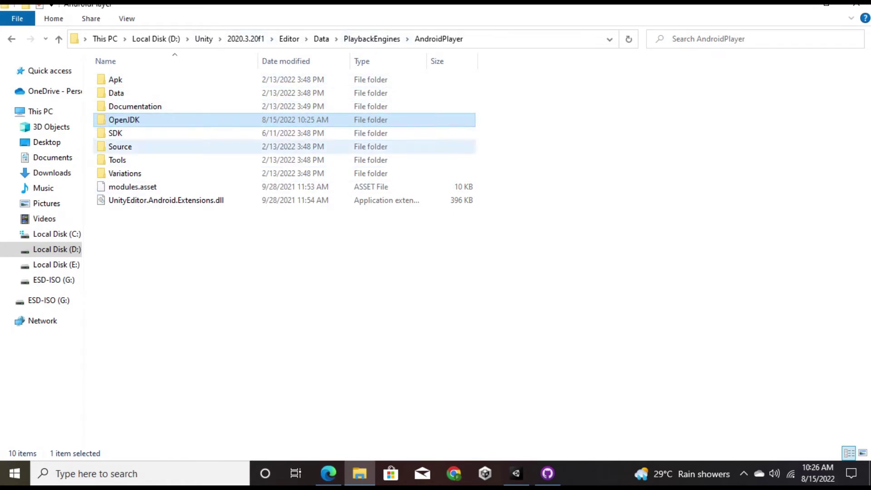
{"action": "left_click", "coordinate": [115, 133]}
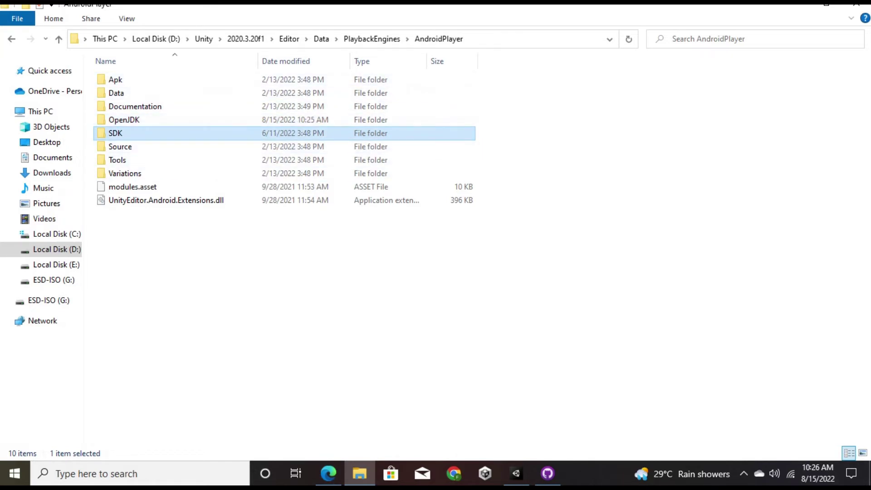
Copy the NDK folder from D:\Unity\2020.3.4f1\Editor\Data\PlaybackEngines\AndroidPlayer
{"action": "left_click", "coordinate": [204, 39]}
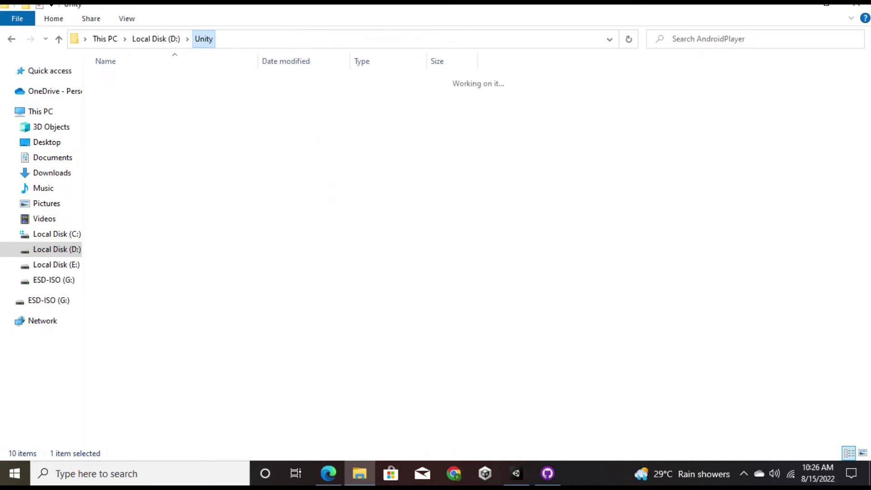
{"action": "double_click", "coordinate": [118, 107]}
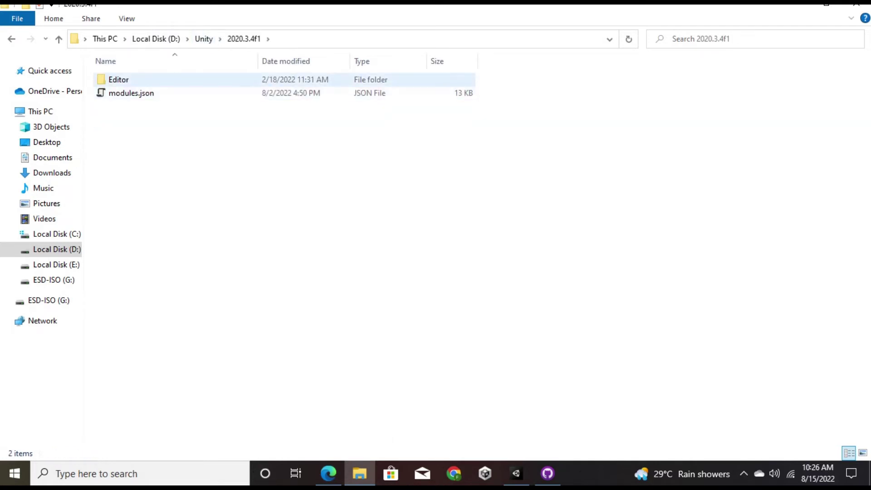
{"action": "double_click", "coordinate": [119, 80]}
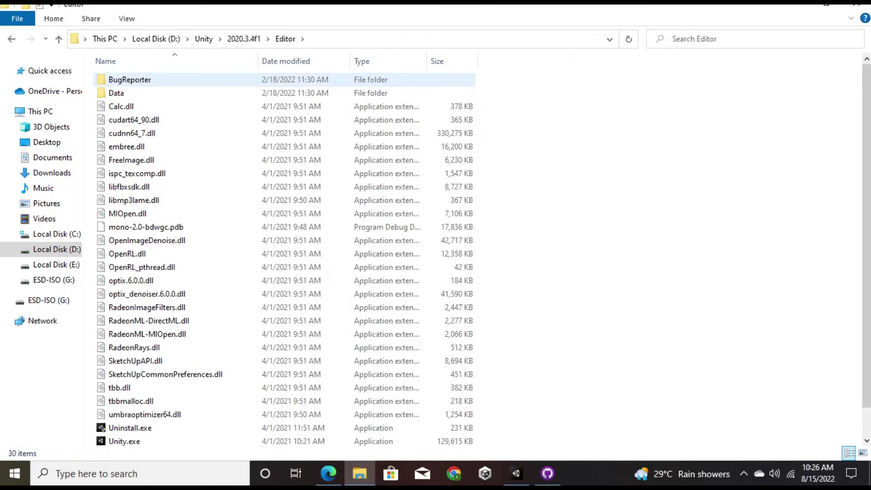
{"action": "left_click", "coordinate": [187, 39]}
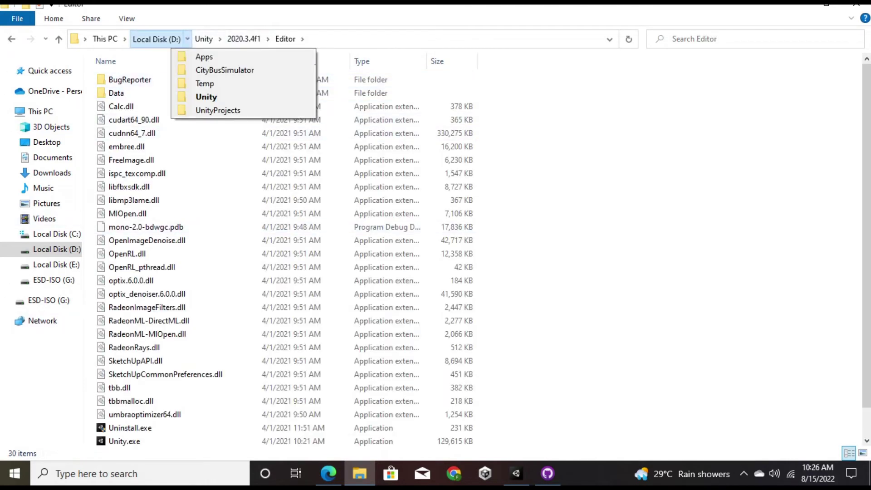
{"action": "left_click", "coordinate": [204, 39]}
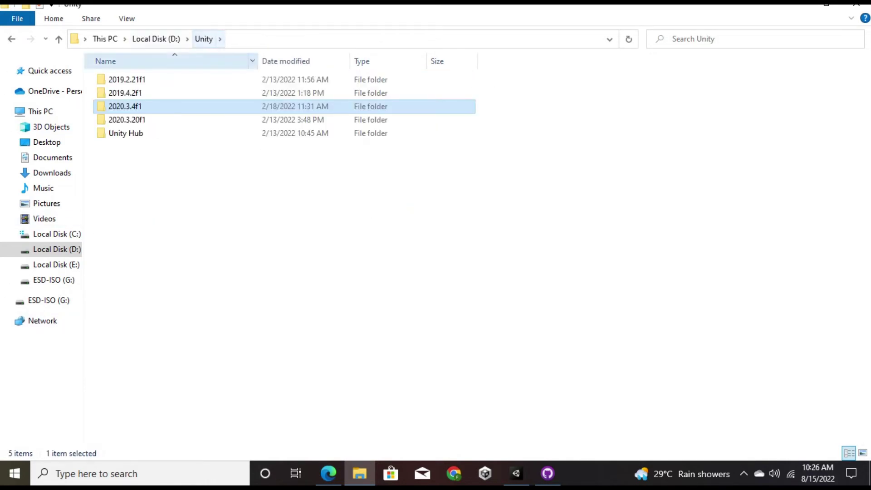
{"action": "double_click", "coordinate": [125, 107]}
{"action": "double_click", "coordinate": [119, 79]}
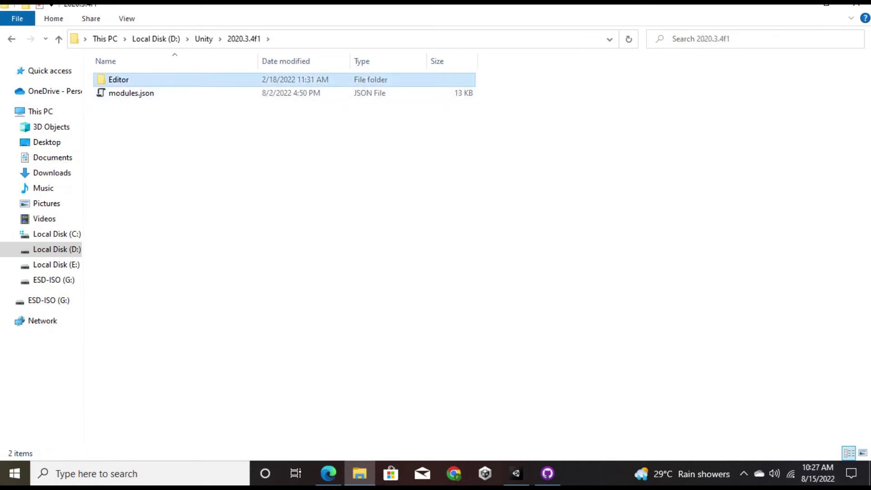
{"action": "double_click", "coordinate": [115, 92]}
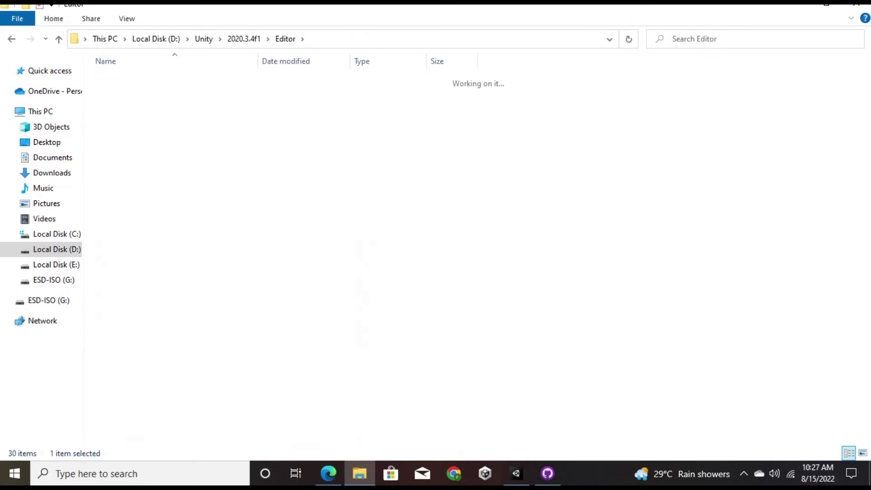
{"action": "double_click", "coordinate": [136, 159]}
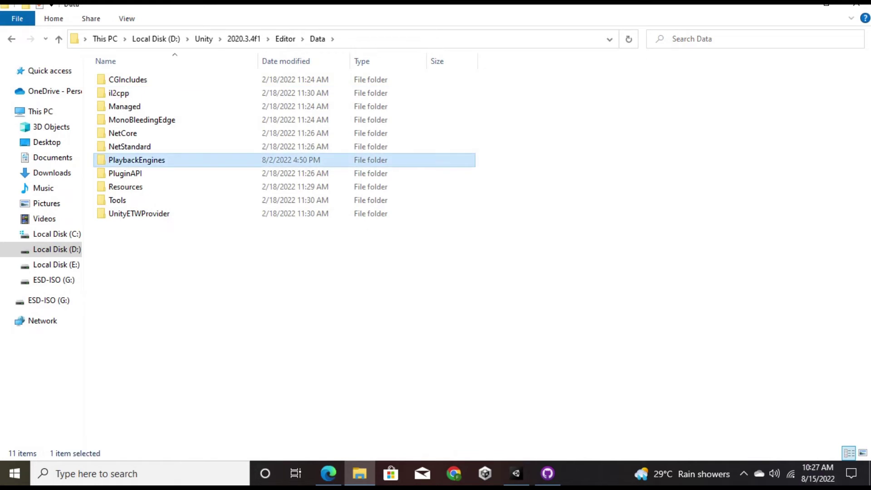
{"action": "double_click", "coordinate": [132, 79]}
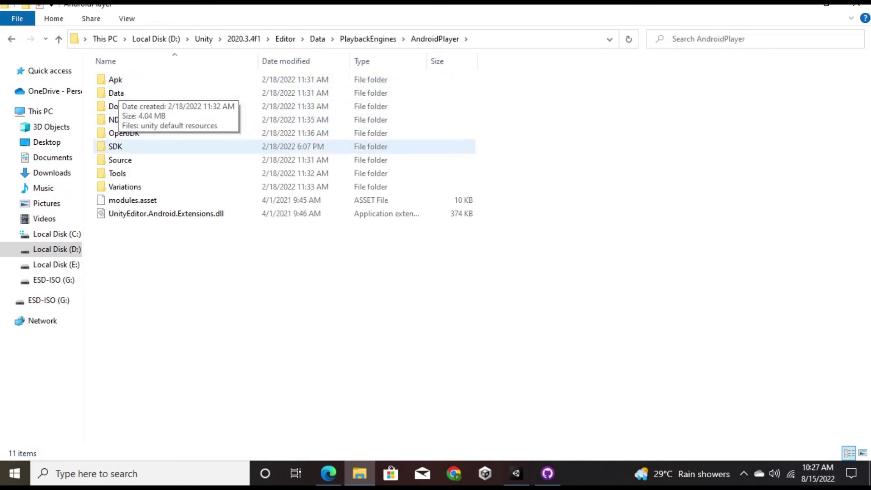
{"action": "left_click", "coordinate": [116, 120]}
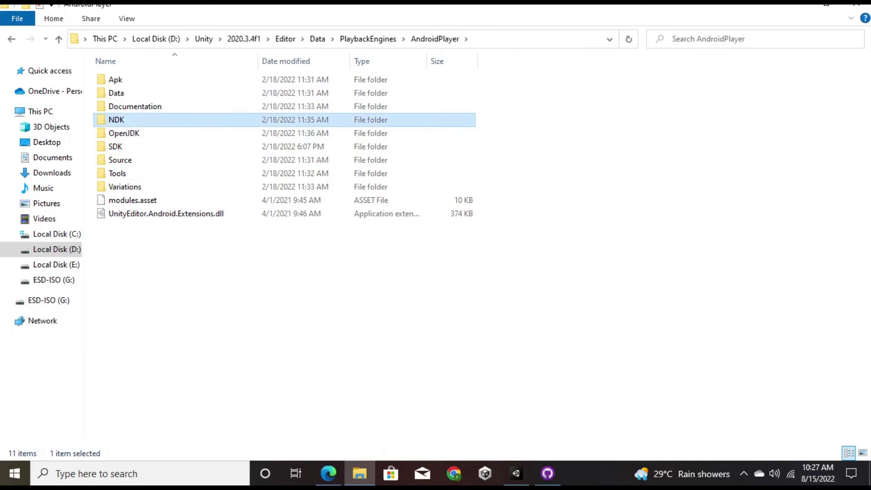
{"action": "right_click", "coordinate": [122, 120]}
{"action": "left_click", "coordinate": [153, 385]}
Paste the copied NDK folder into D:\Unity\2020.3.20f1\Editor\Data\PlaybackEngines\AndroidPlayer
{"action": "left_click", "coordinate": [59, 39]}
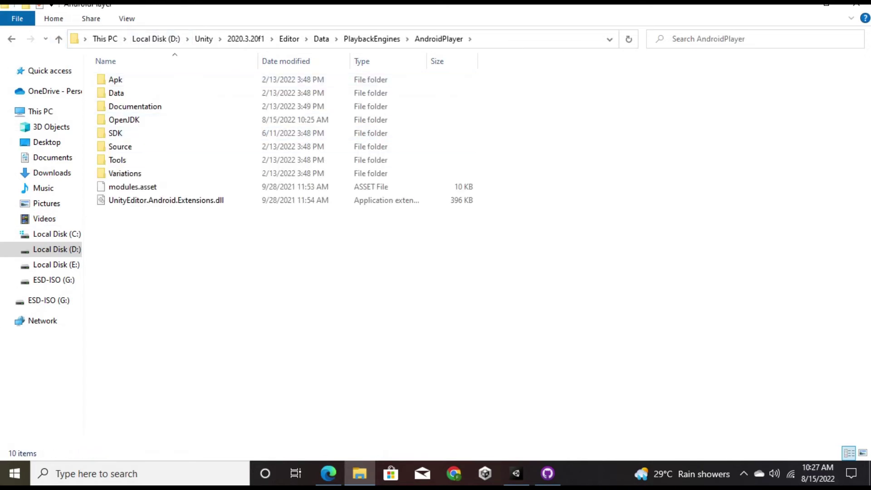
{"action": "right_click", "coordinate": [149, 245]}
{"action": "left_click", "coordinate": [182, 107]}
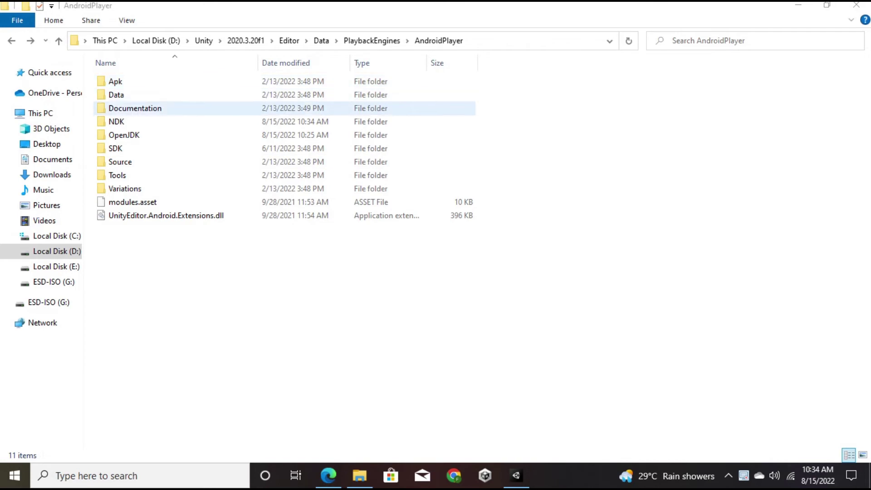
{"action": "left_click", "coordinate": [117, 122]}
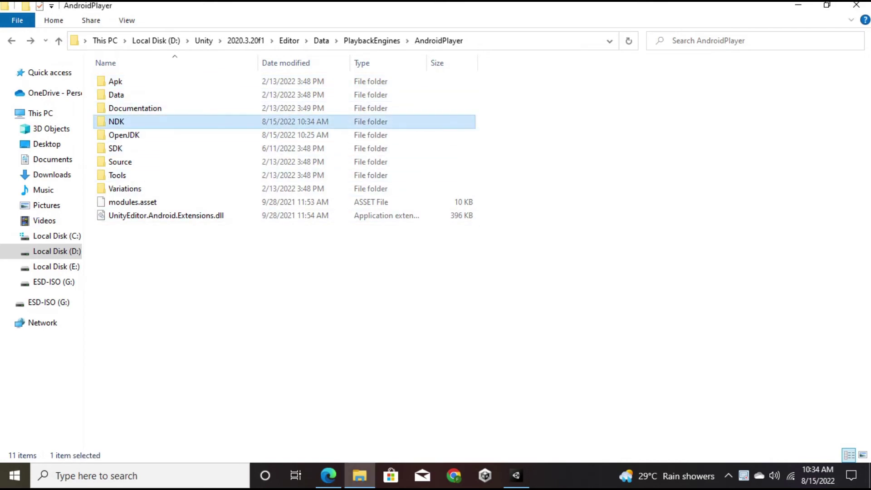
Switch back to Unity, turn Android NDK Installed with Unity off and on again, and close Preferences
{"action": "left_click", "coordinate": [516, 475]}
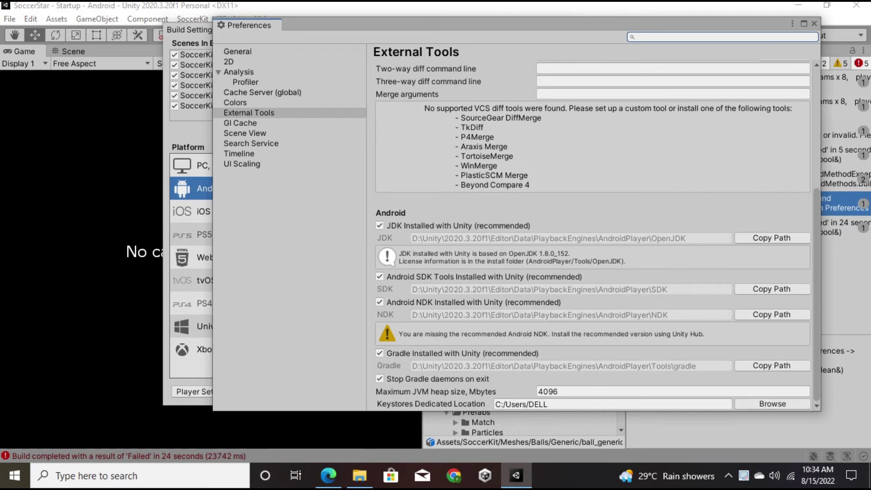
{"action": "left_click", "coordinate": [379, 303]}
{"action": "key", "text": "space"}
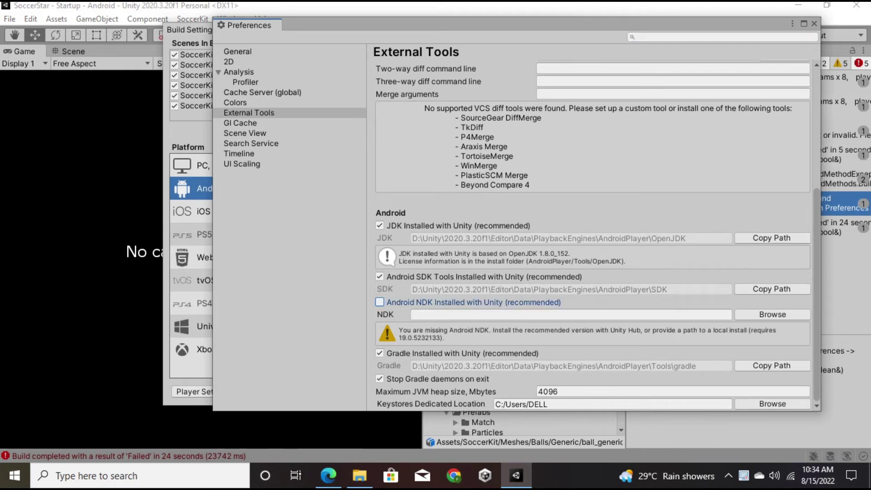
{"action": "key", "text": "space"}
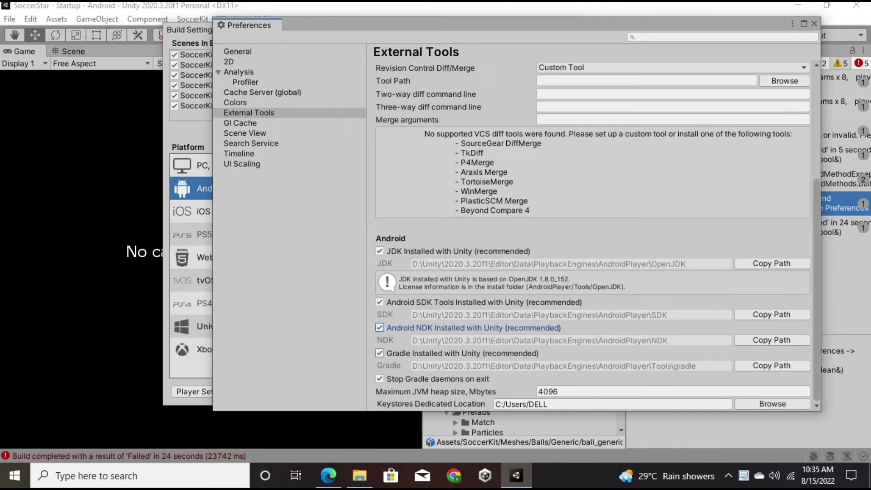
{"action": "left_click", "coordinate": [815, 24]}
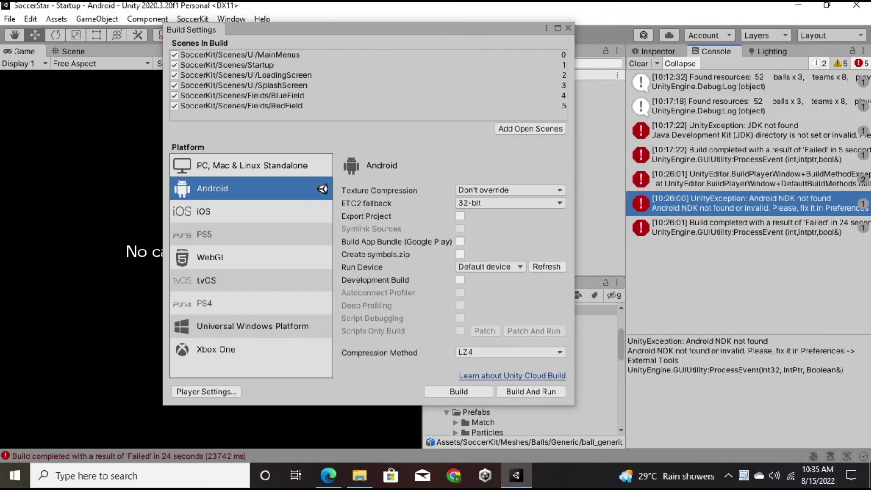
Recheck the JDK and NDK errors in the Console, and start the Android build, saving it as soccer.apk on the Desktop
{"action": "left_click", "coordinate": [749, 130]}
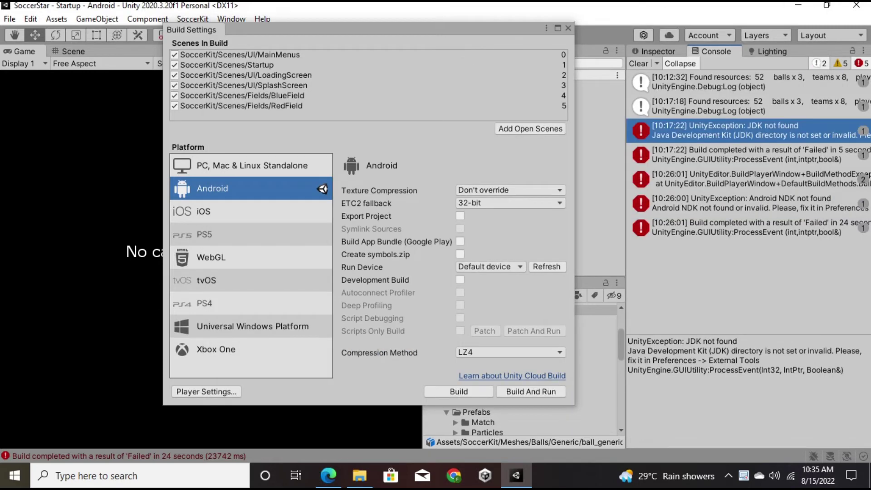
{"action": "left_click", "coordinate": [749, 204]}
{"action": "left_click", "coordinate": [459, 391]}
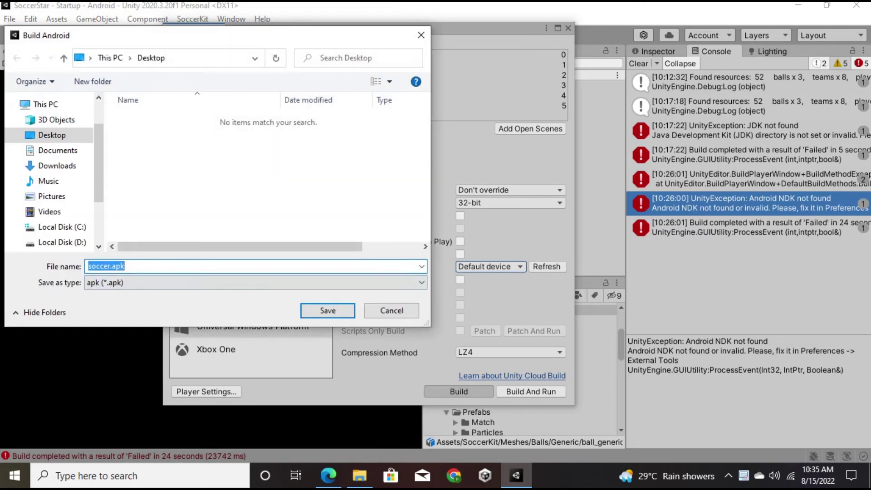
{"action": "left_click", "coordinate": [327, 310]}
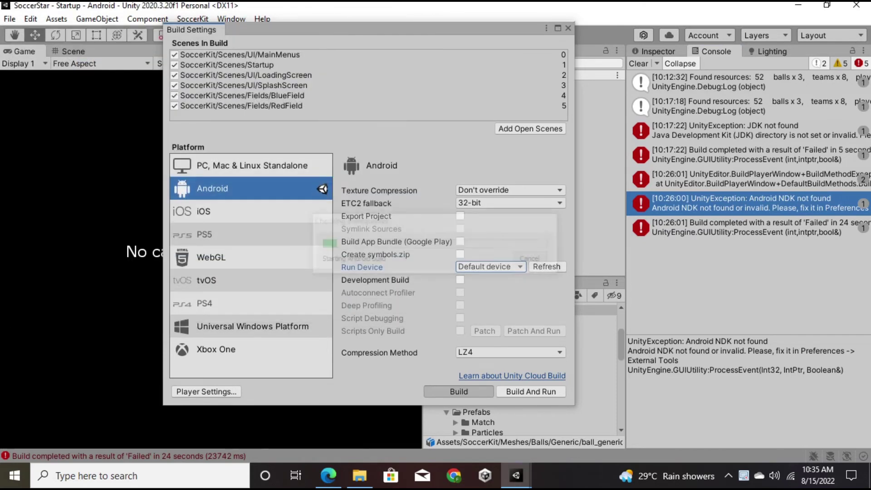